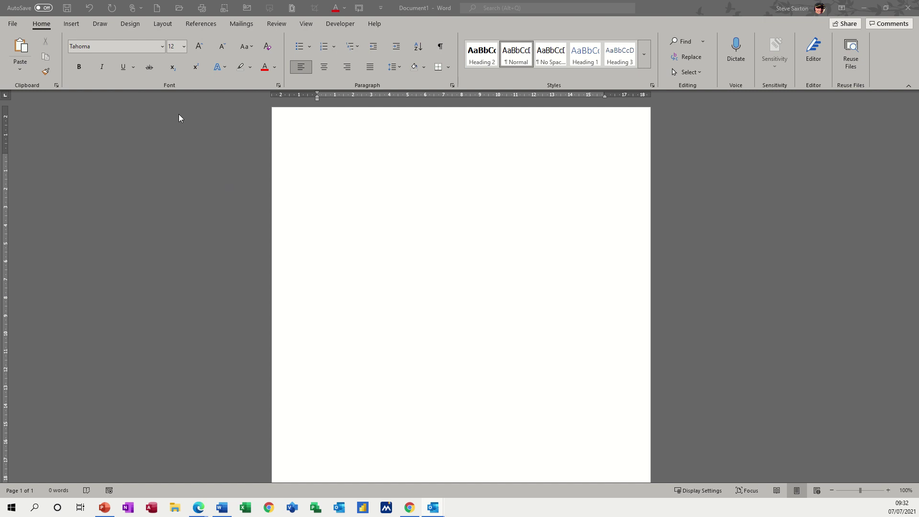
- Insert the photo project ex.jpg from this computer onto the page at 21.23 × 15.92 cm
left_click(72, 25)
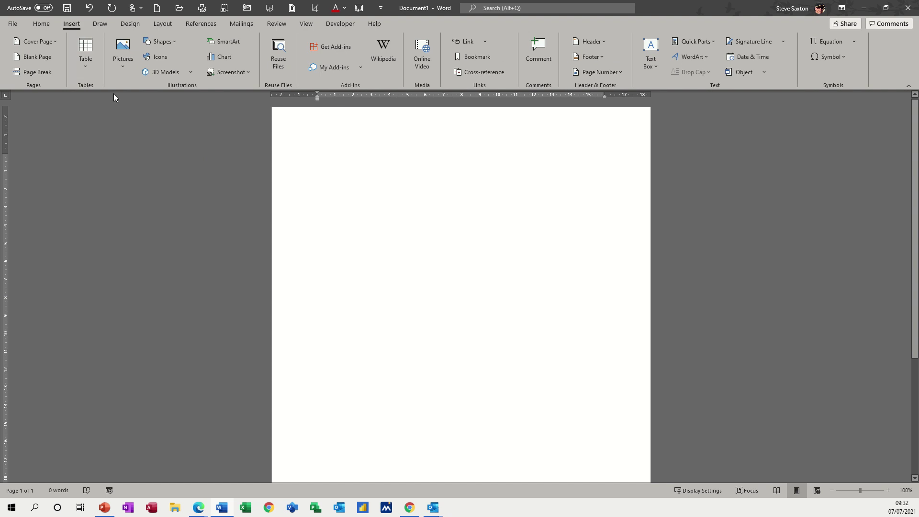
left_click(122, 70)
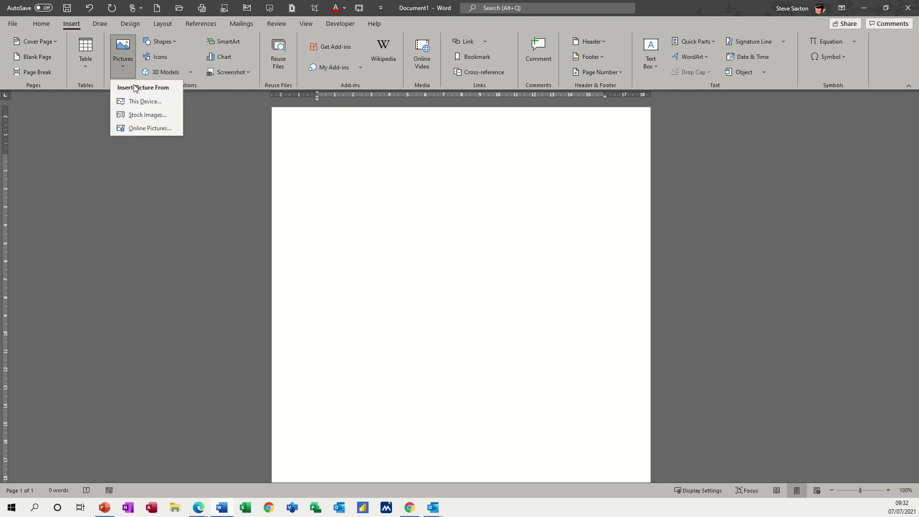
left_click(131, 102)
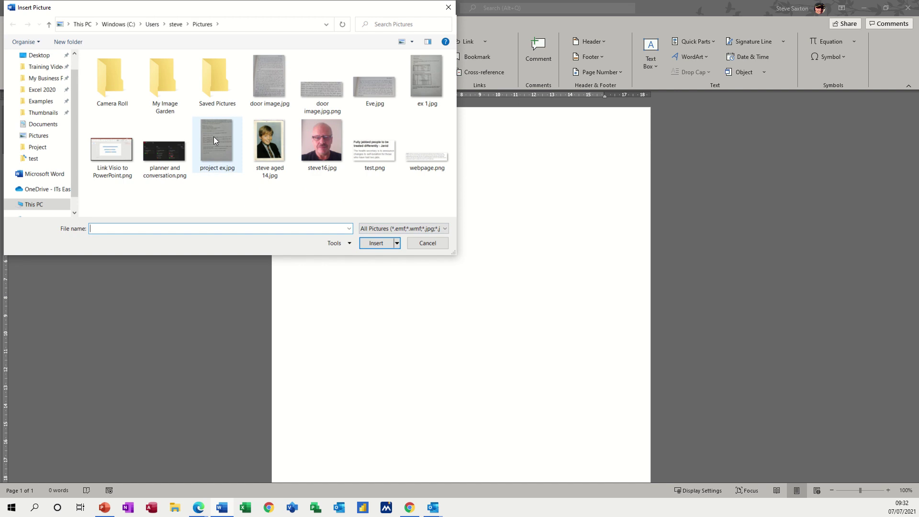
double_click(216, 139)
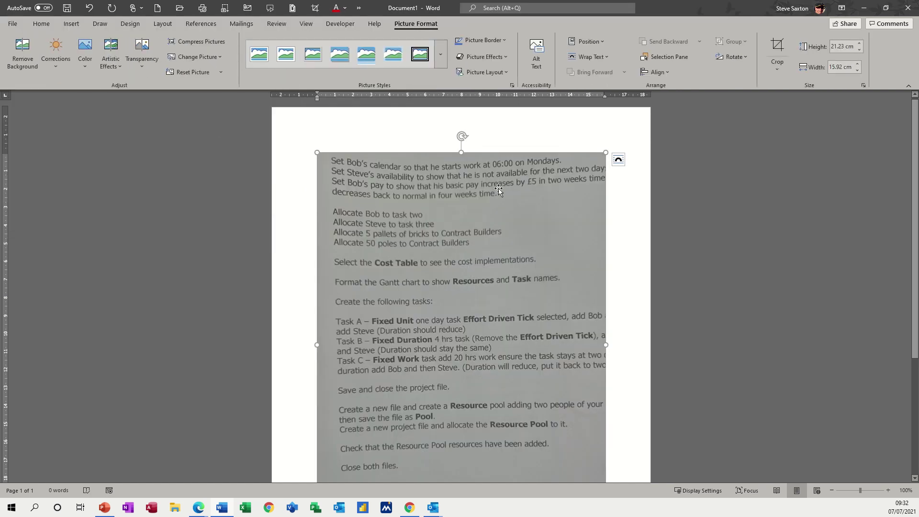
scroll(492, 263, "down", 3)
scroll(488, 226, "up", 2)
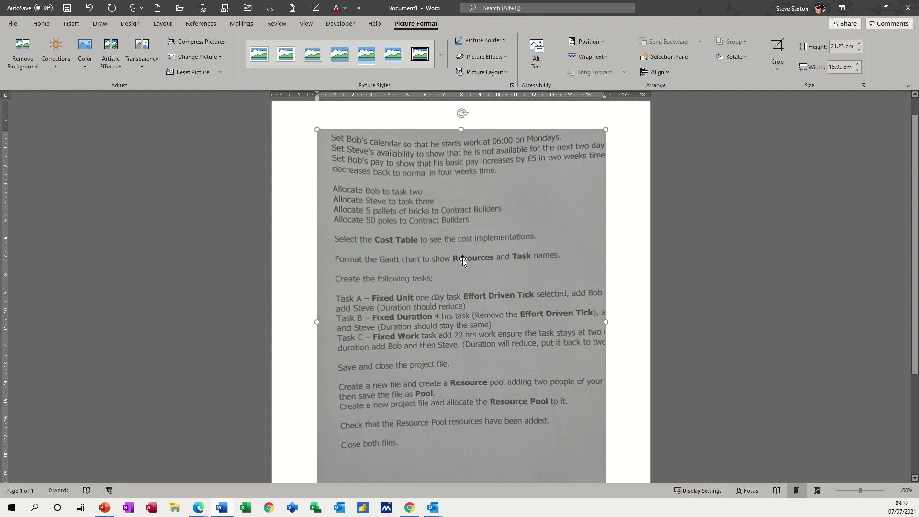
- Export the inserted picture as project ex.jpg in Pictures, overwriting the existing file
right_click(488, 226)
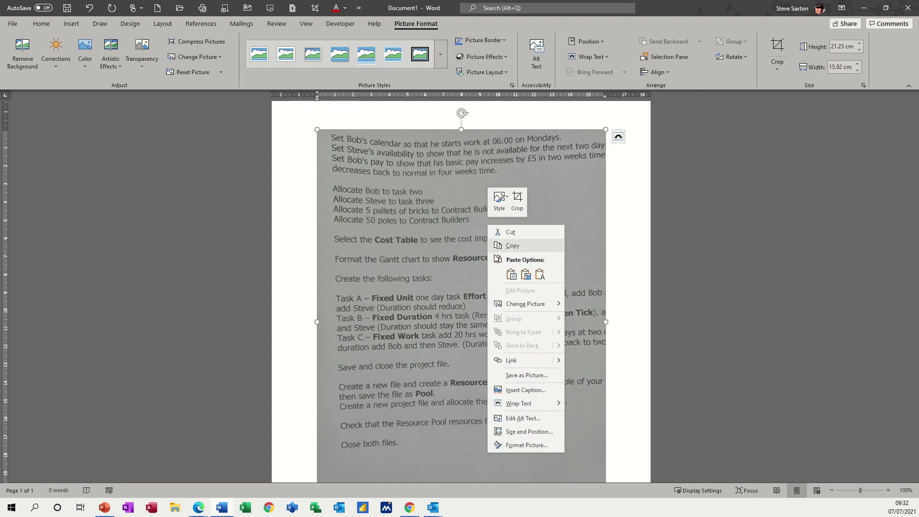
left_click(501, 376)
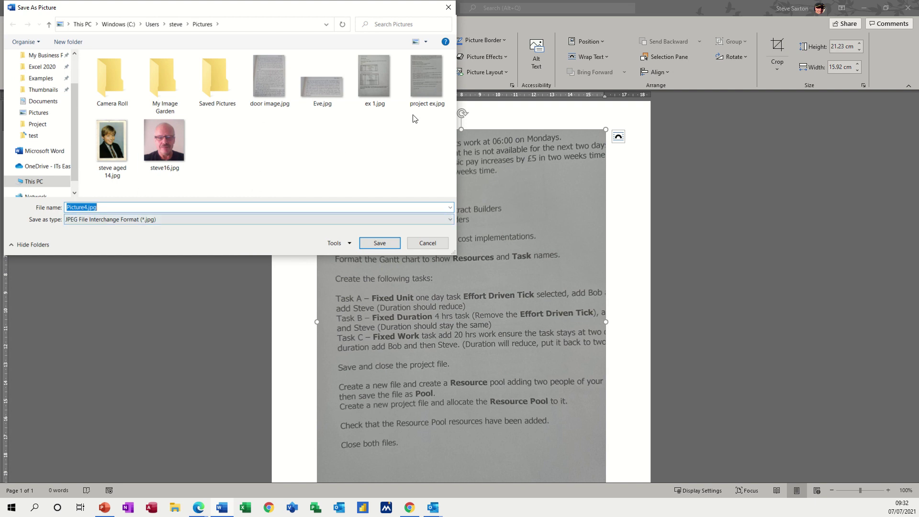
left_click(423, 76)
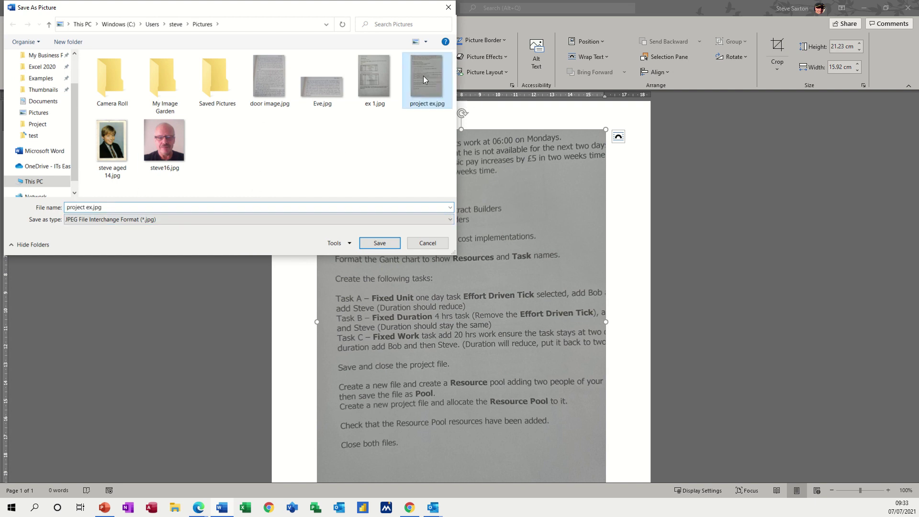
left_click(381, 246)
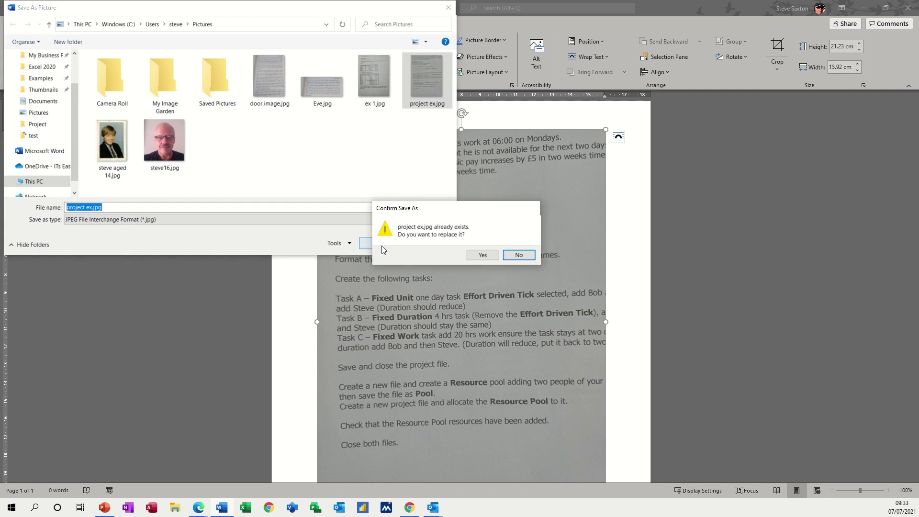
left_click(482, 255)
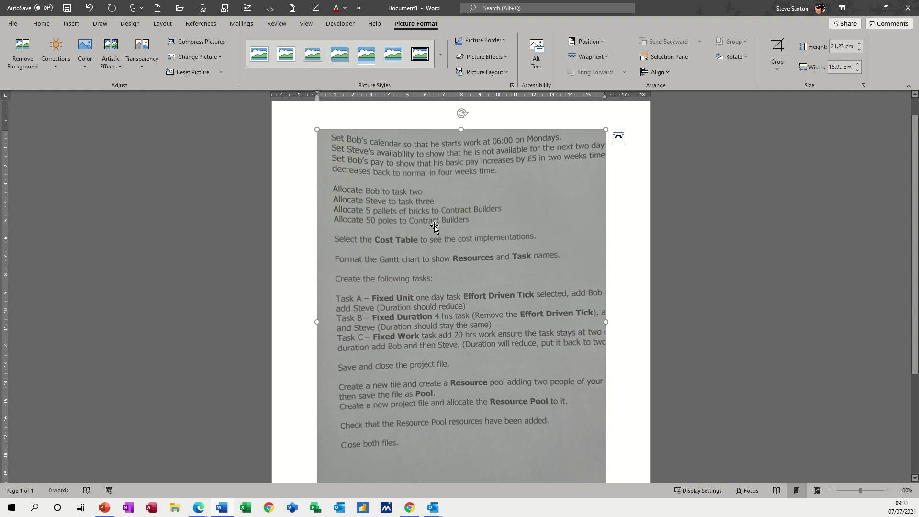
- Save the document as PDF (*.pdf) named Doc1.pdf in Documents, replacing the old copy
left_click(12, 25)
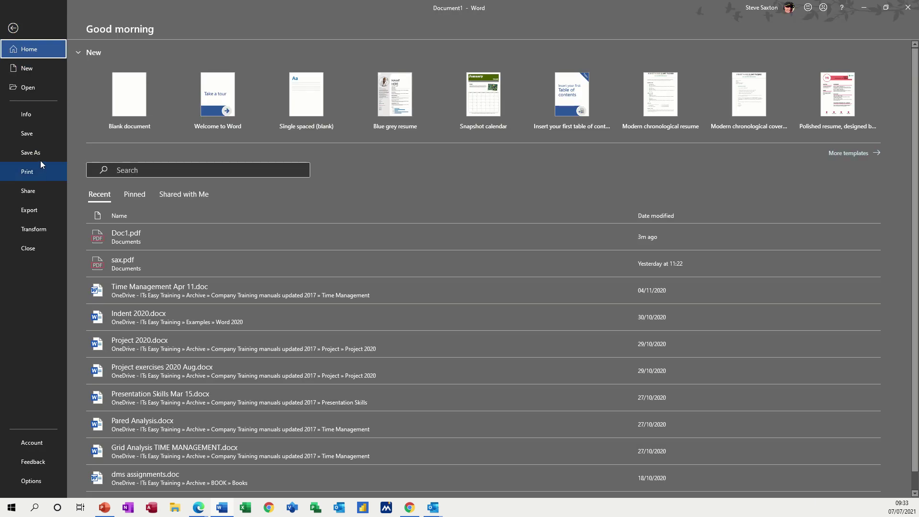
left_click(40, 156)
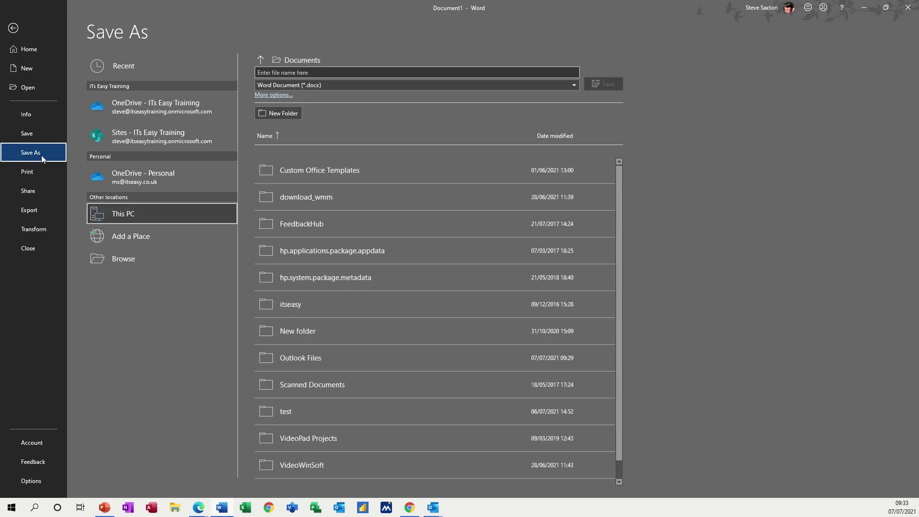
left_click(122, 259)
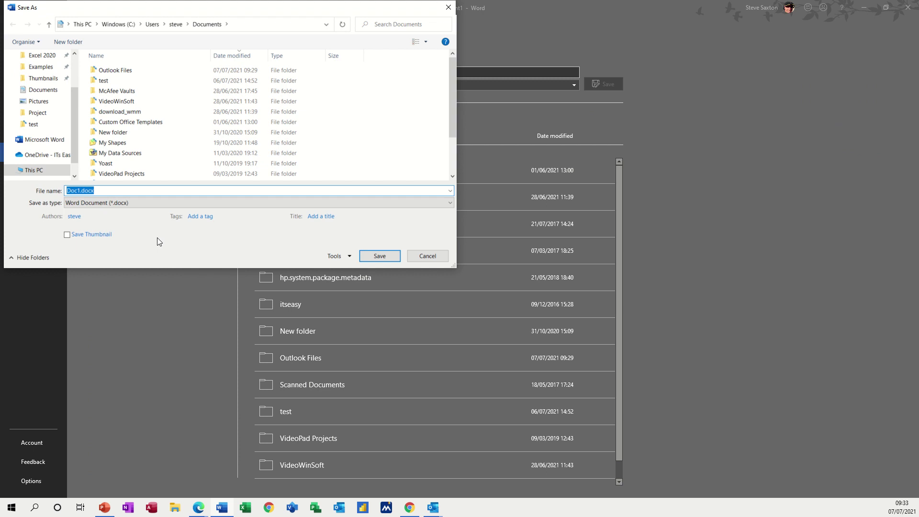
left_click(127, 204)
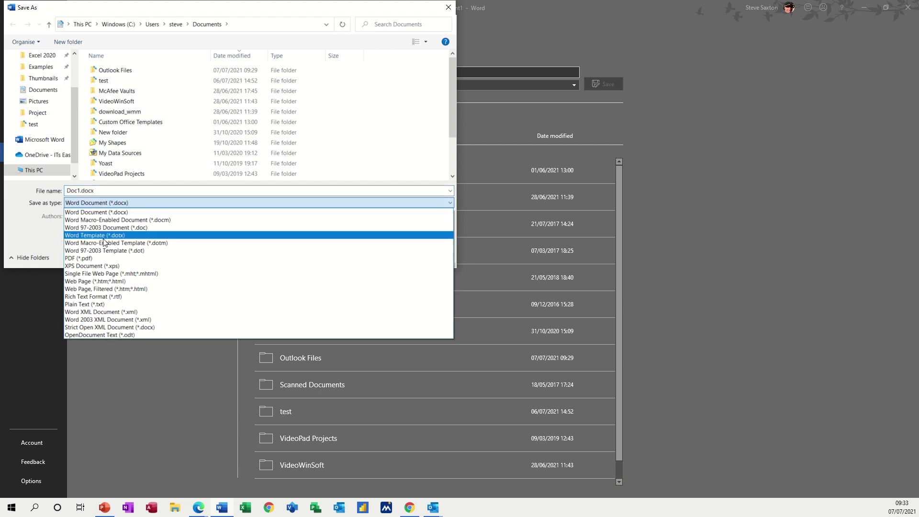
left_click(97, 258)
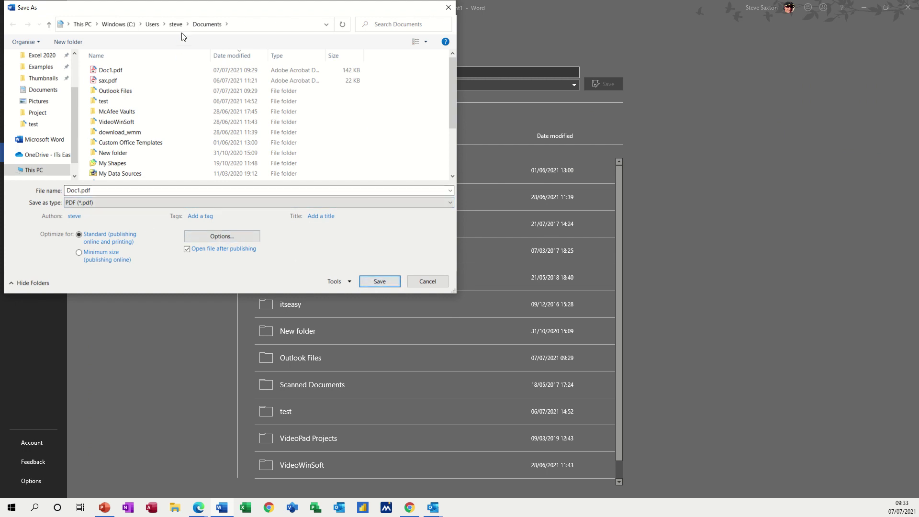
left_click(378, 283)
left_click(428, 279)
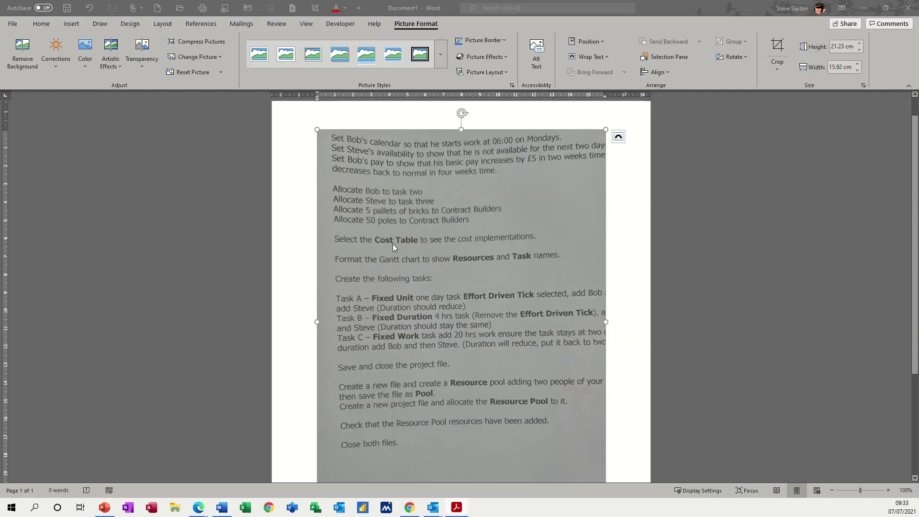
- Delete the picture, then open Doc1.pdf from Recent so Word converts it to editable text
left_click(386, 134)
key("Delete")
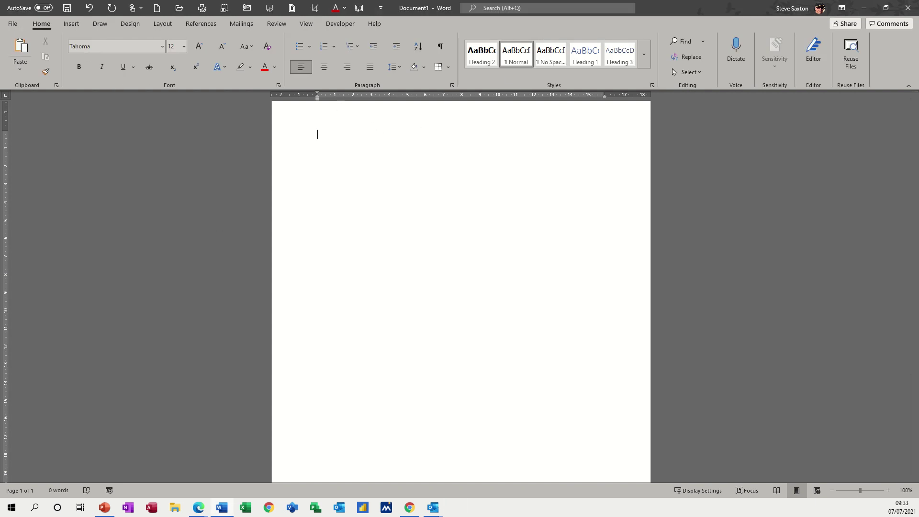
left_click(13, 23)
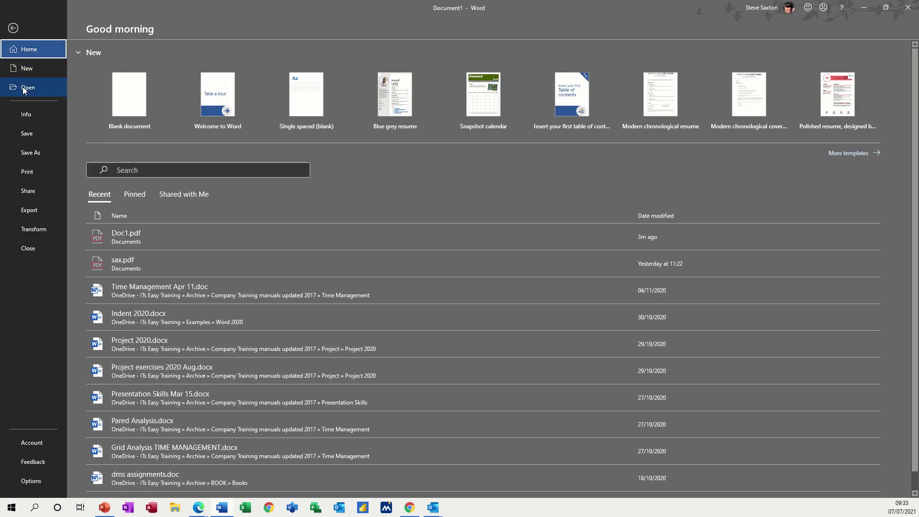
left_click(22, 87)
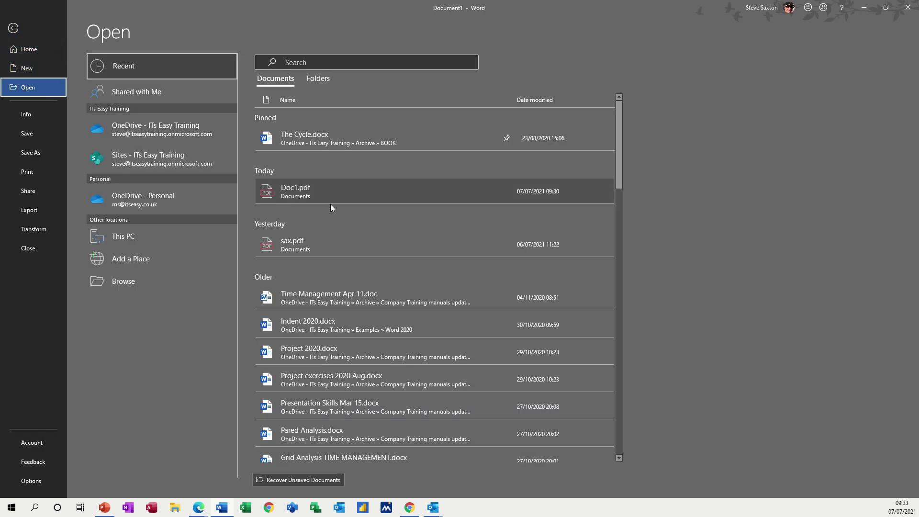
left_click(290, 197)
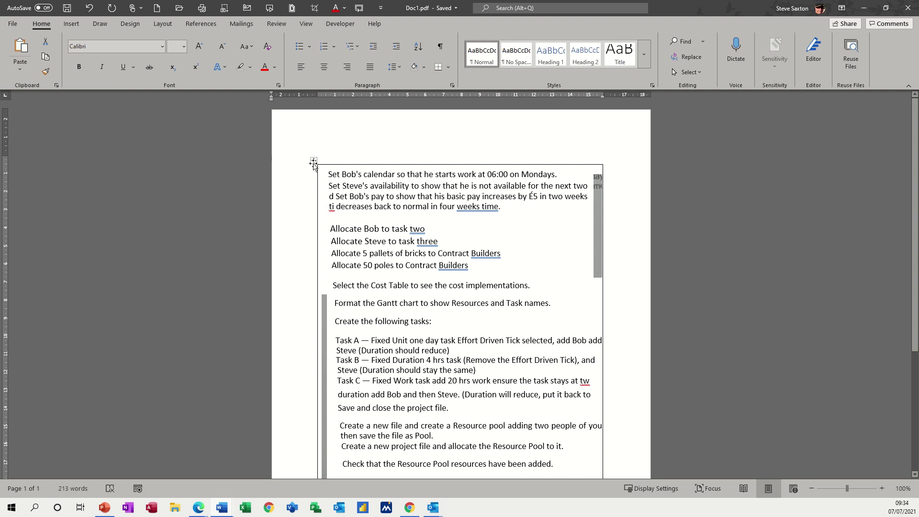
- Delete the two grey scanned strips on the right and beside the text
left_click(599, 232)
key("Delete")
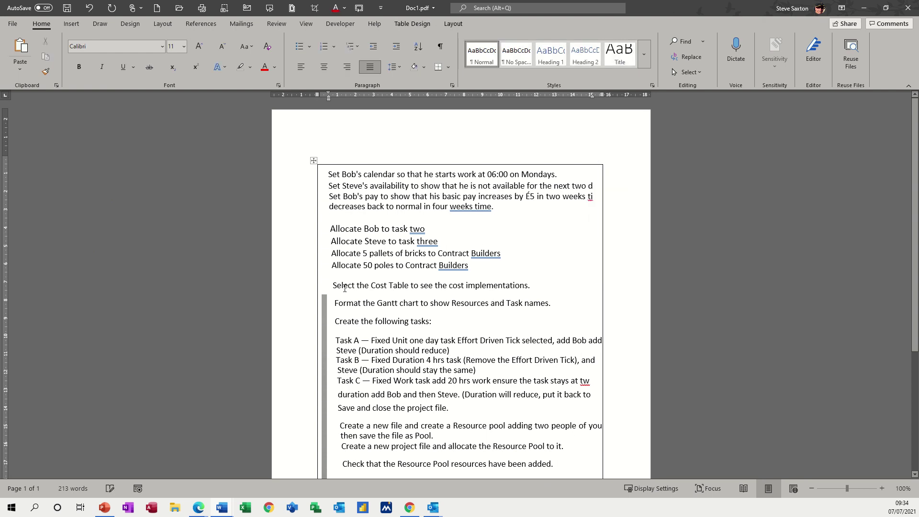
left_click(324, 300)
key("Delete")
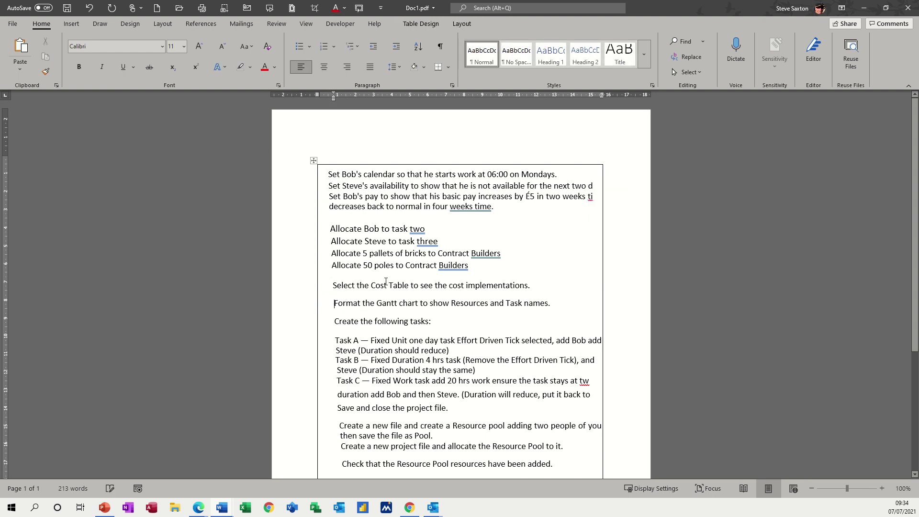
- Move the exercise text out of the table below it, then delete the empty table
left_click_drag(330, 172, 548, 434)
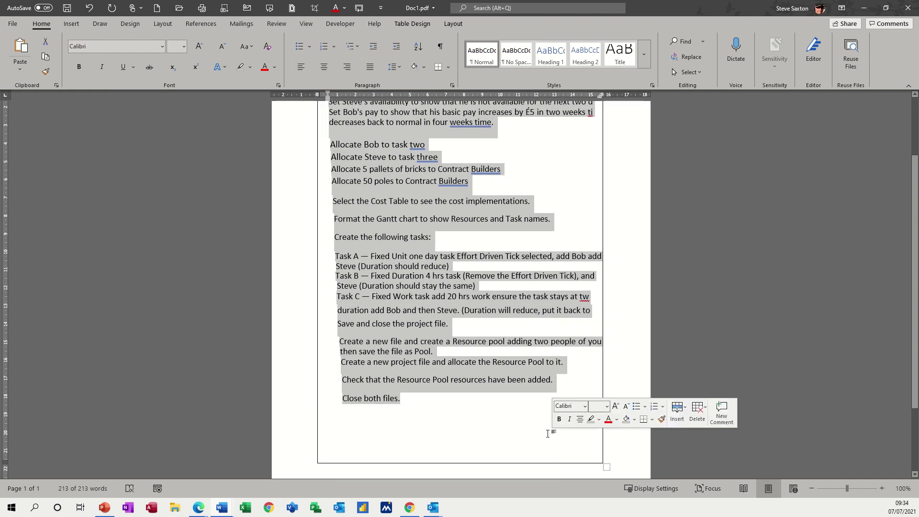
key("Delete")
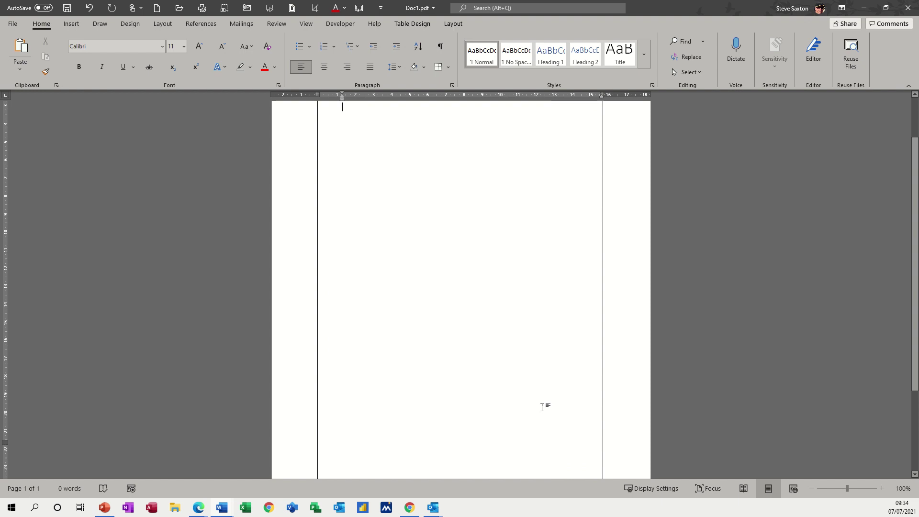
scroll(388, 418, "down", 1)
left_click(362, 438)
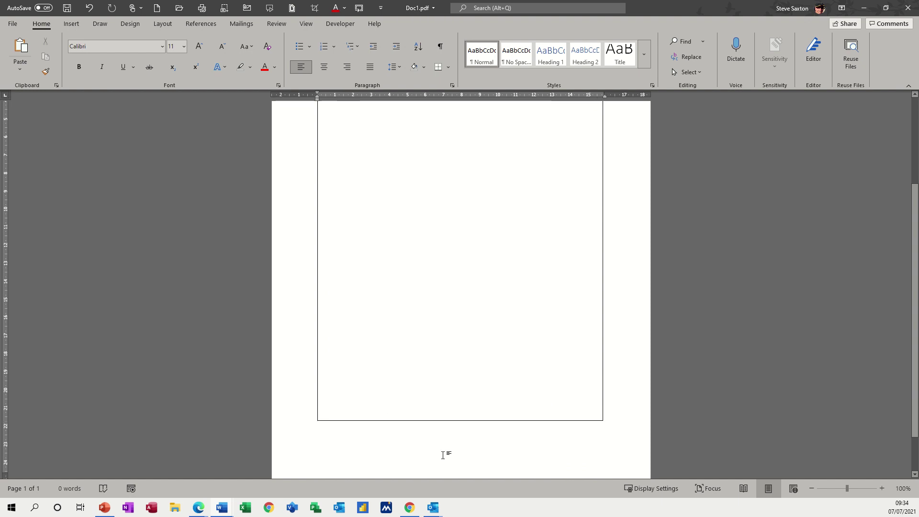
key("ctrl+v")
scroll(443, 456, "up", 5)
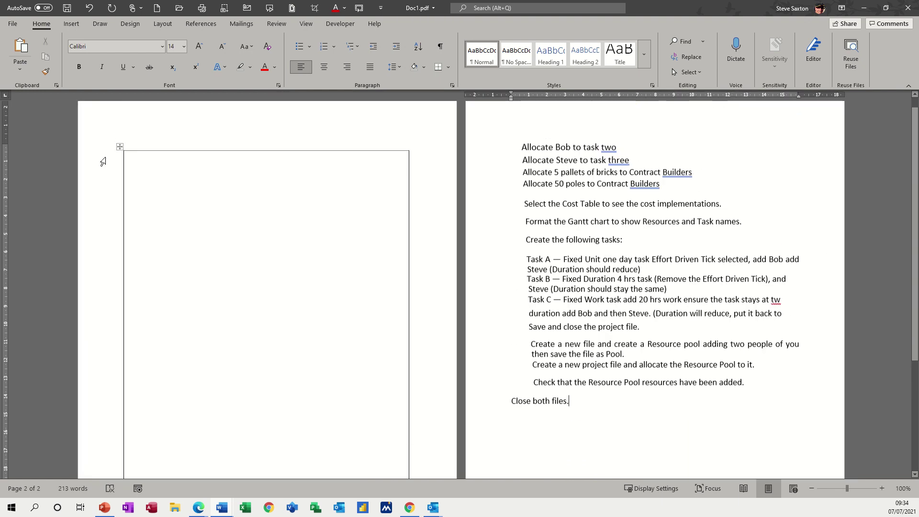
left_click(119, 148)
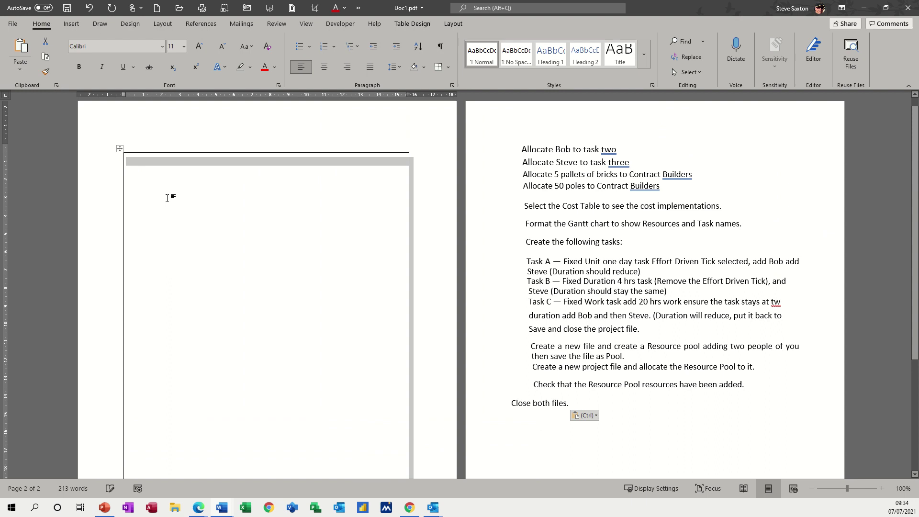
key("BackSpace")
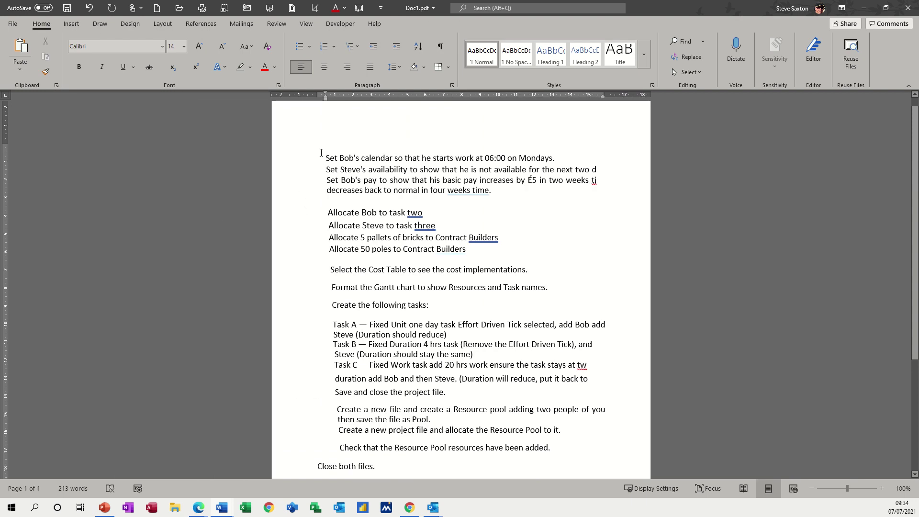
- Align all paragraphs to one left indent on the ruler and remove the empty first line
triple_click(294, 174)
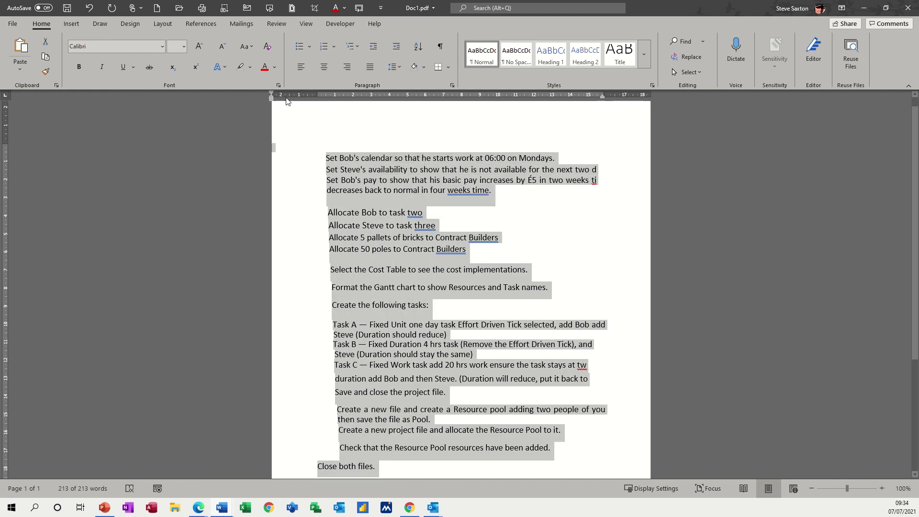
left_click_drag(270, 100, 318, 113)
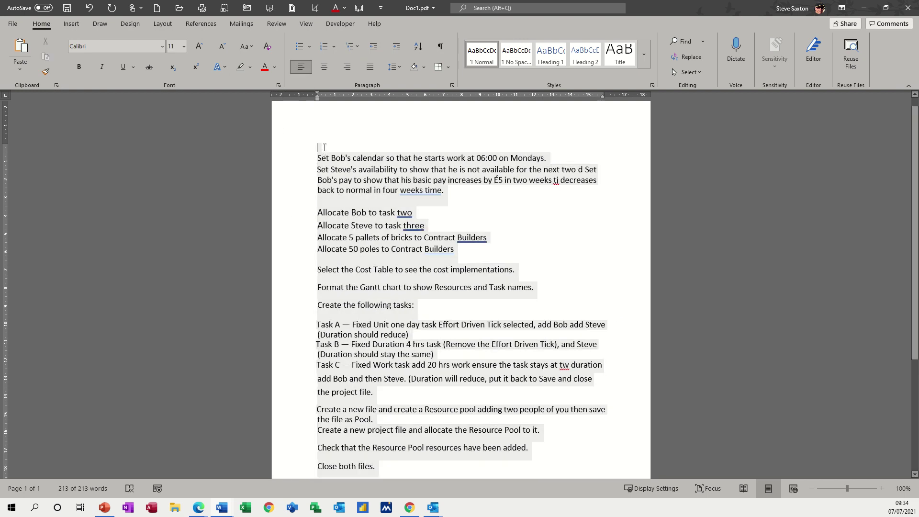
left_click(325, 147)
key("Delete")
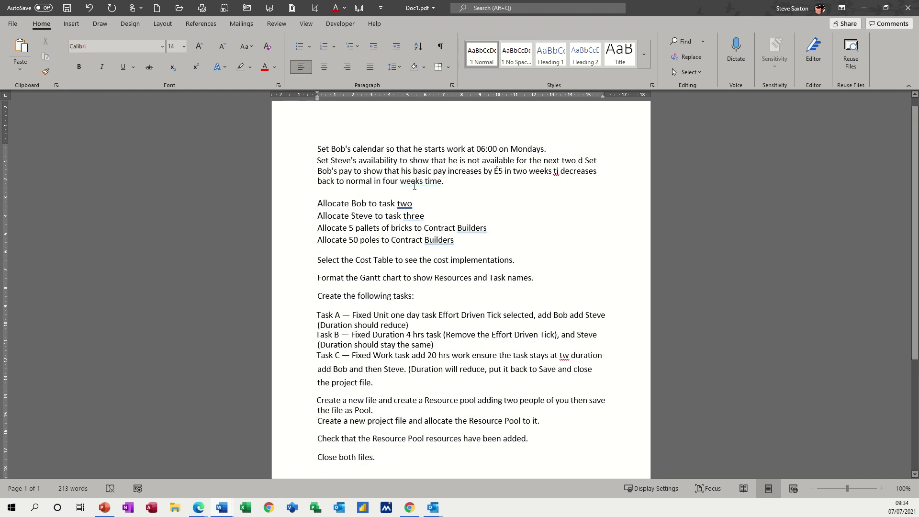
- Correct "weeks time" to "weeks' time", leaving the words two and three unchanged
right_click(415, 184)
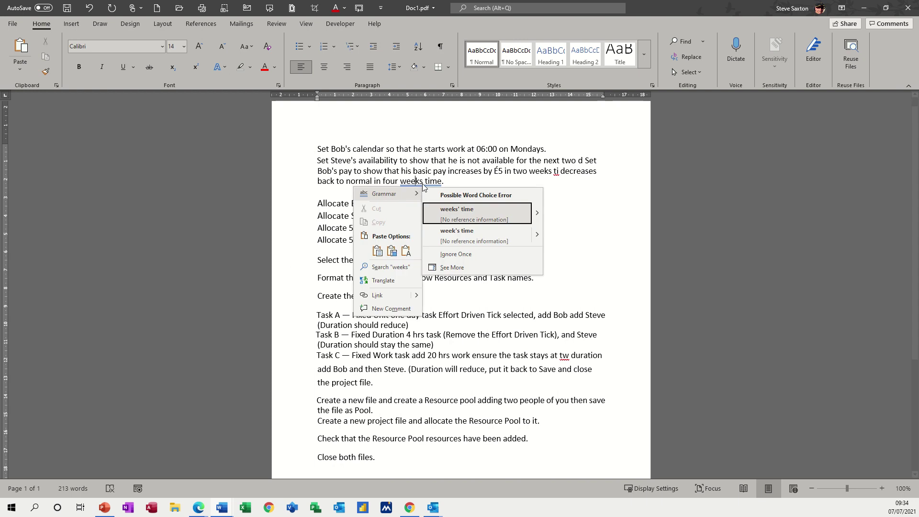
left_click(445, 211)
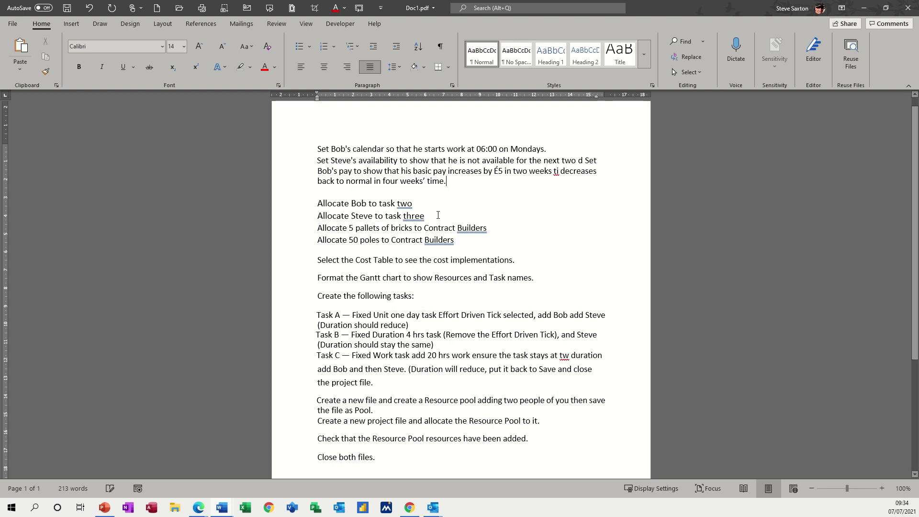
right_click(404, 205)
left_click(391, 210)
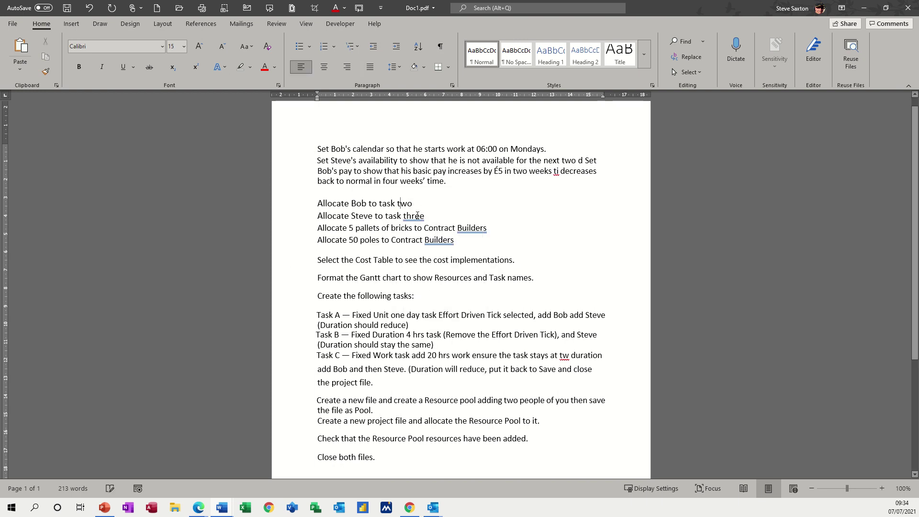
right_click(412, 217)
key("Escape")
scroll(351, 289, "down", 2)
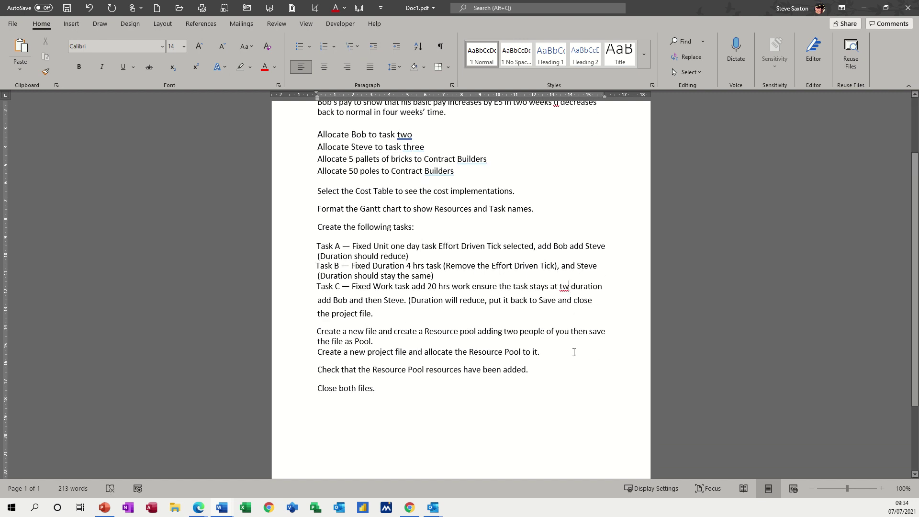
- Complete the Task C line so it reads "two days duration"
left_click(558, 354)
type("o ")
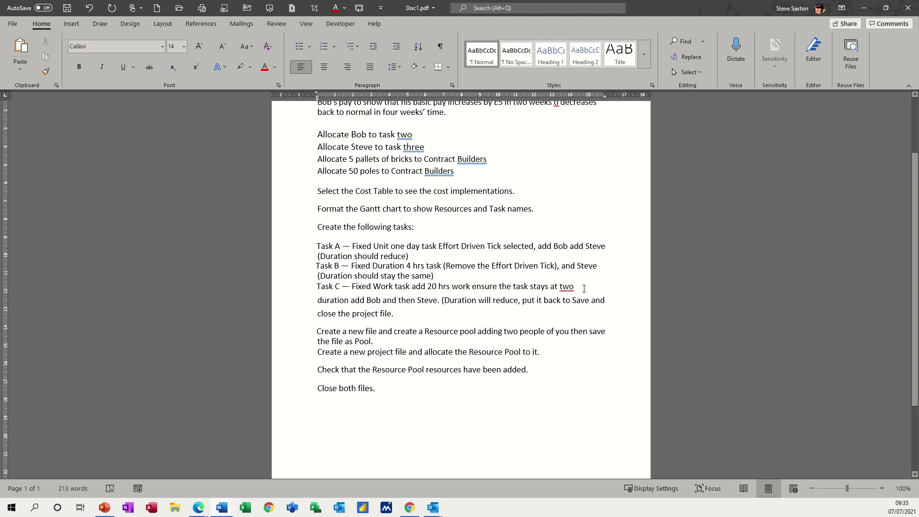
type("da")
type("ys")
scroll(418, 271, "up", 2)
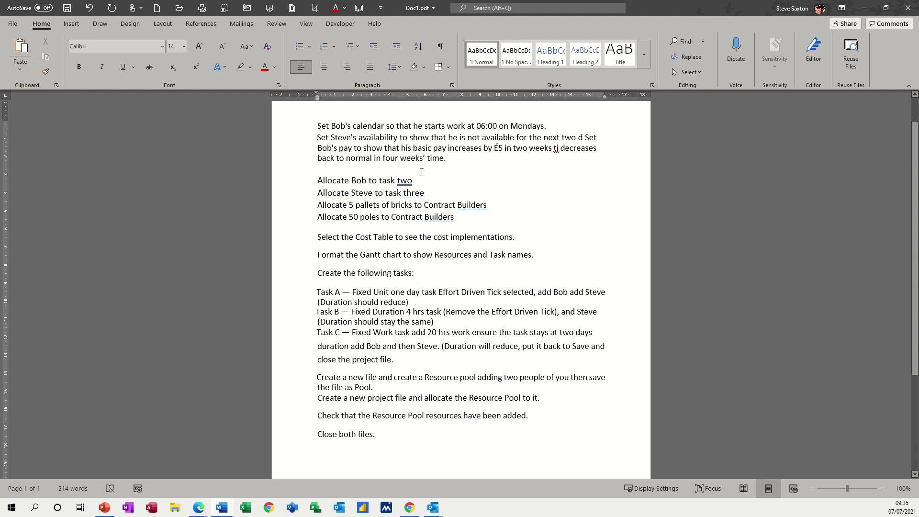
left_click(559, 151)
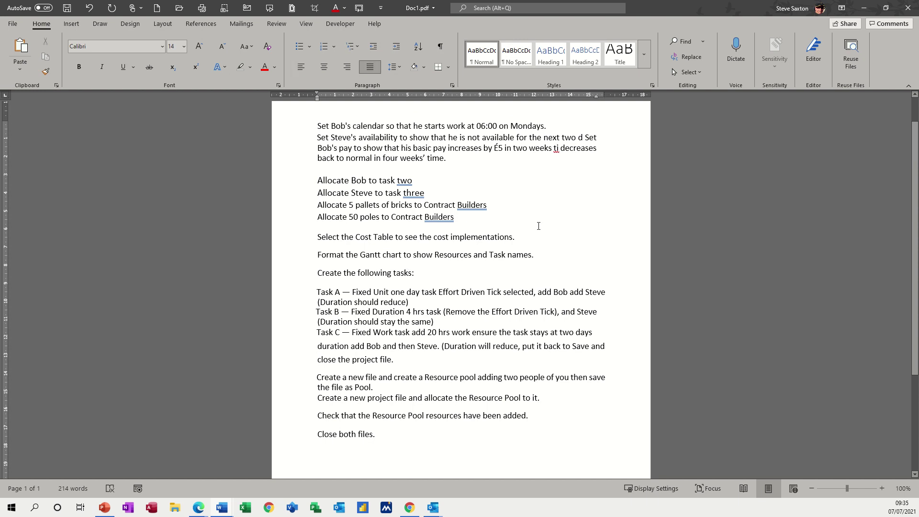